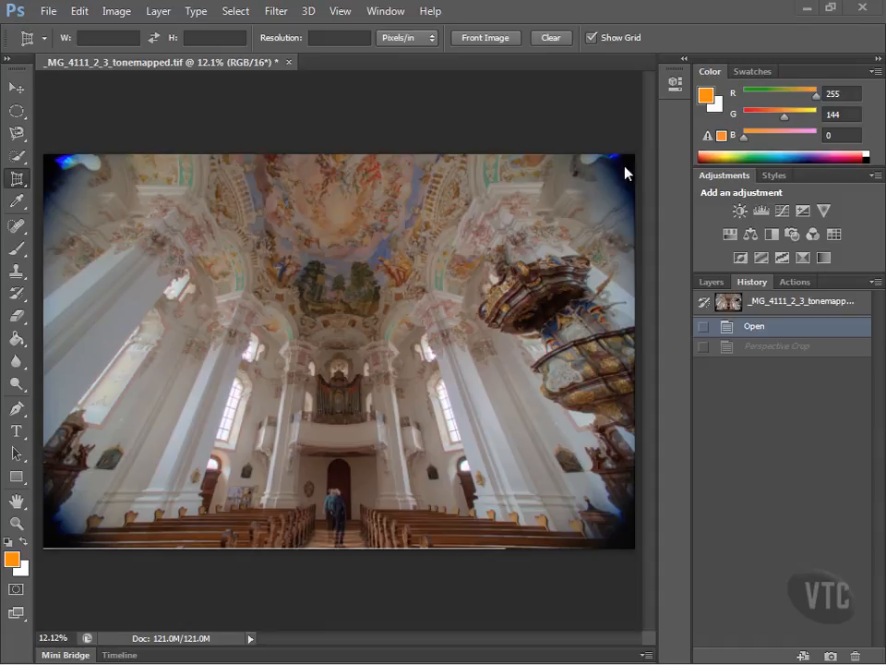
Crop the church photo evenly inward with the Crop Tool to remove its dark vignetted corners and edges, and fit it on screen
click(18, 181)
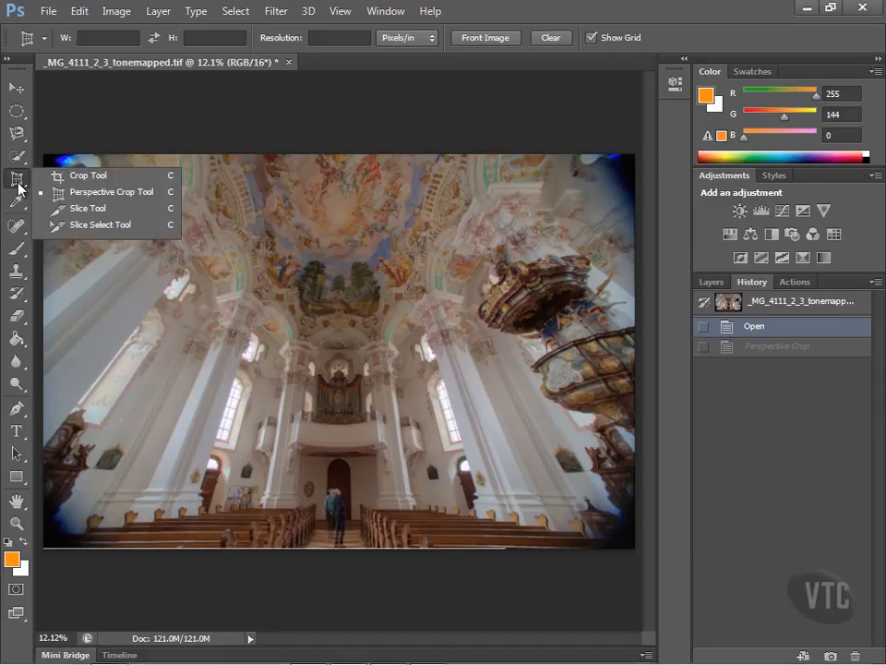
click(74, 176)
drag(46, 157, 73, 173)
drag(191, 263, 219, 280)
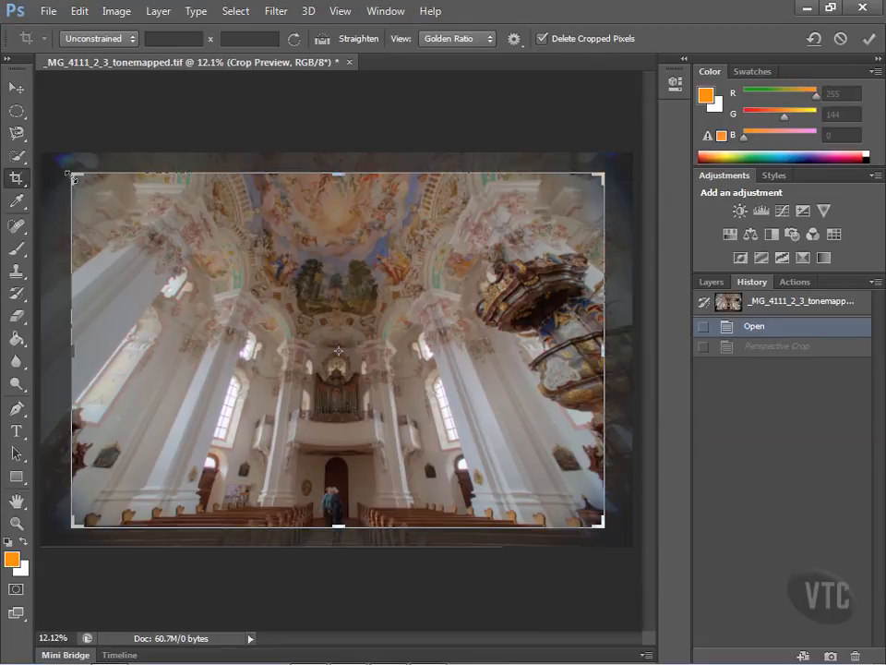
drag(73, 173, 83, 181)
drag(227, 268, 240, 275)
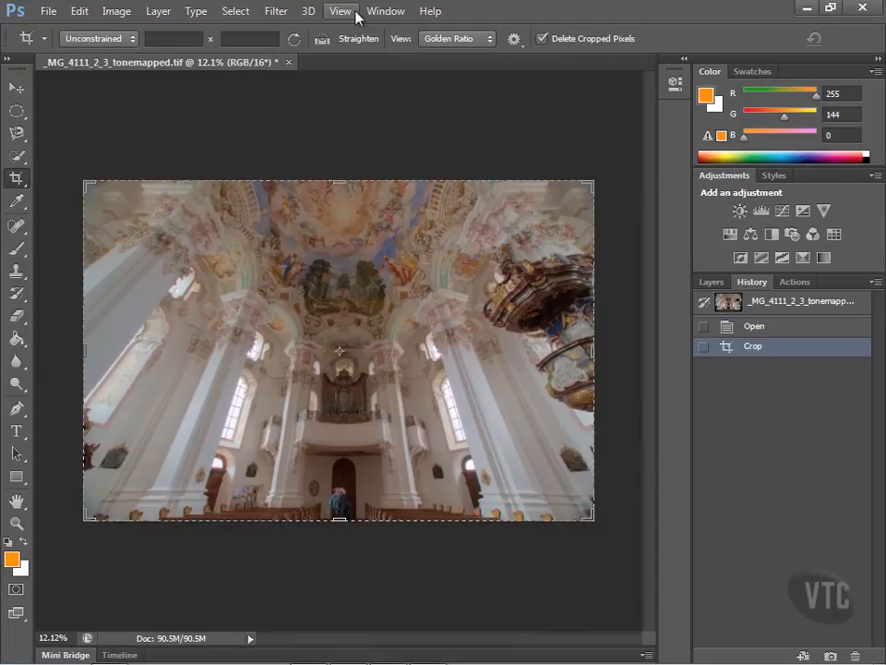
click(341, 11)
click(373, 170)
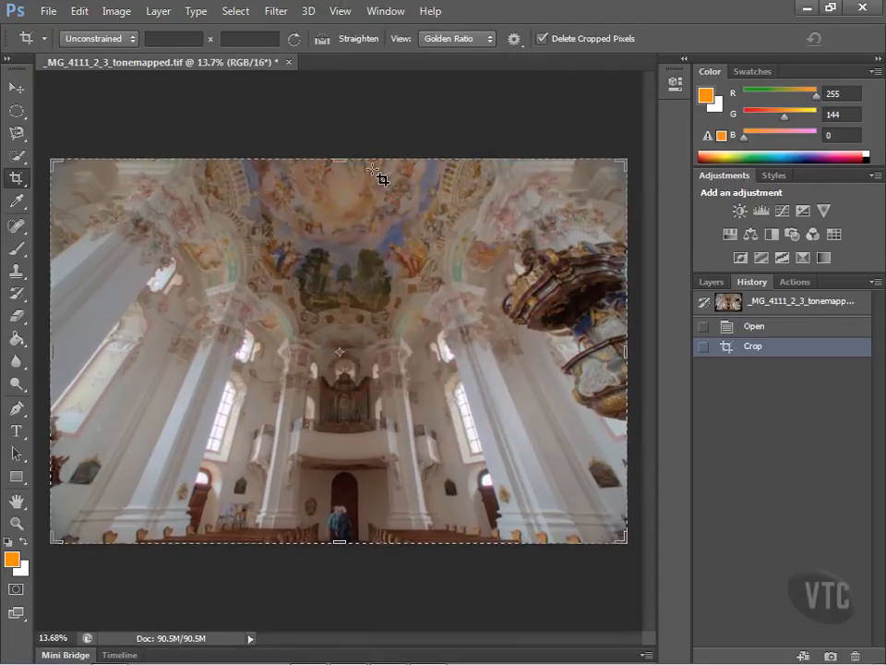
Perspective-crop the full image with the frame's upper corners pulled inward to the ceiling painting's edges, so its sides follow the columns
click(18, 179)
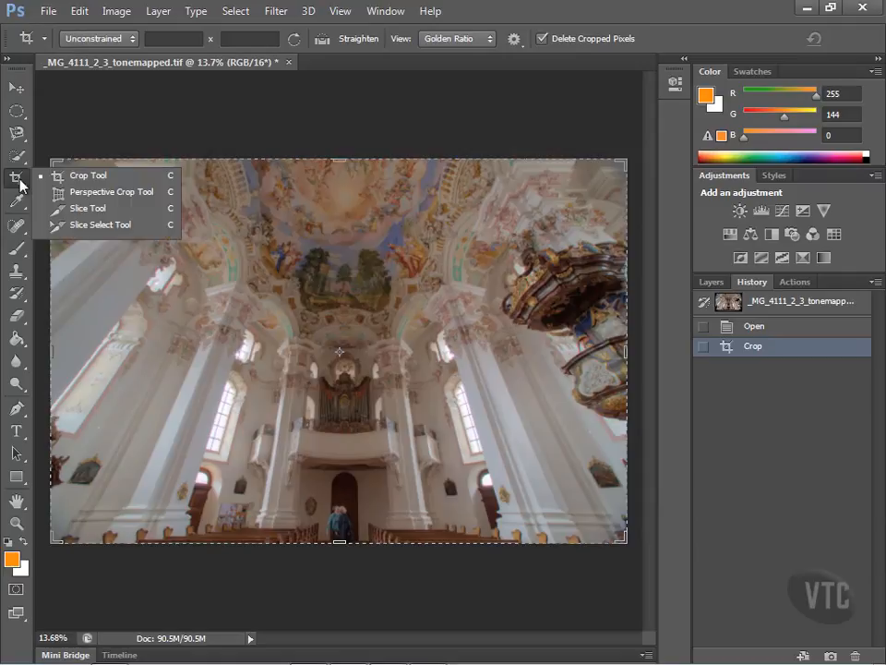
click(88, 192)
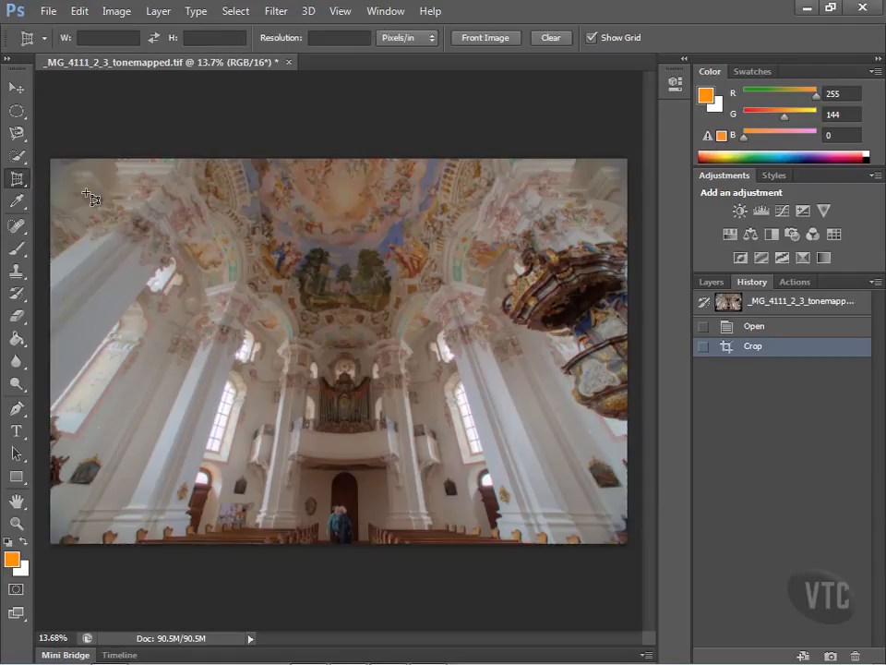
drag(53, 160, 625, 545)
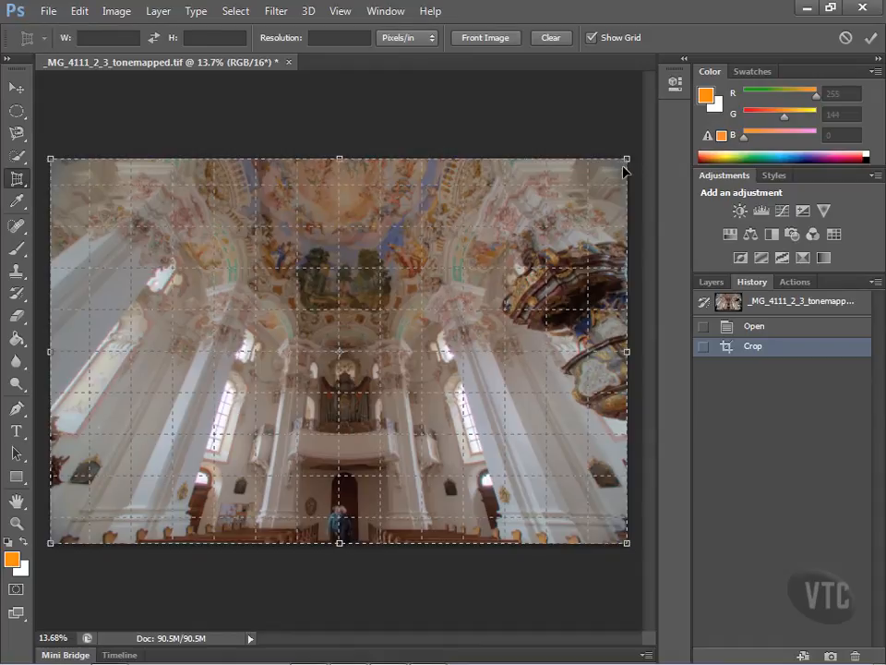
drag(626, 162, 427, 166)
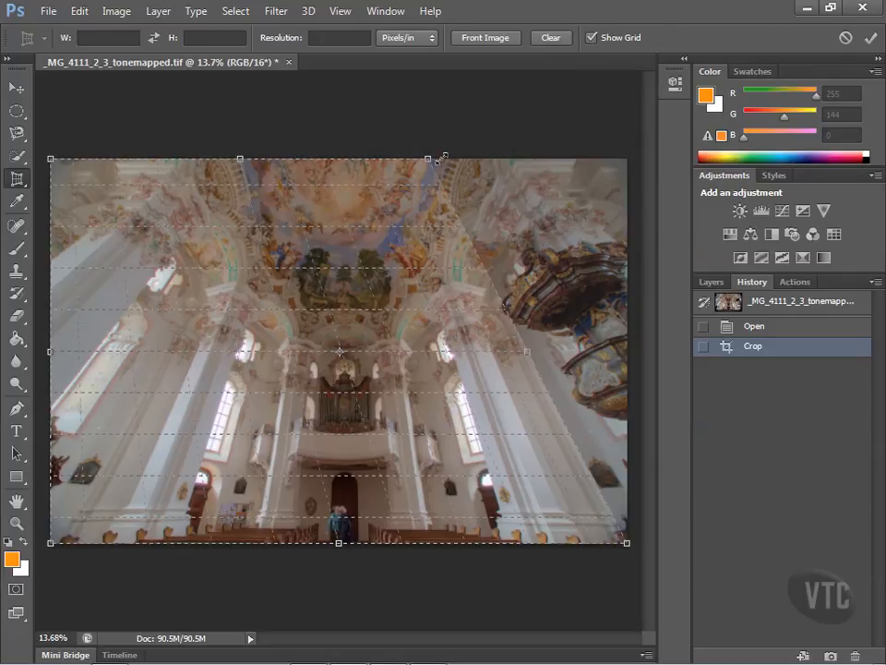
drag(433, 164, 434, 164)
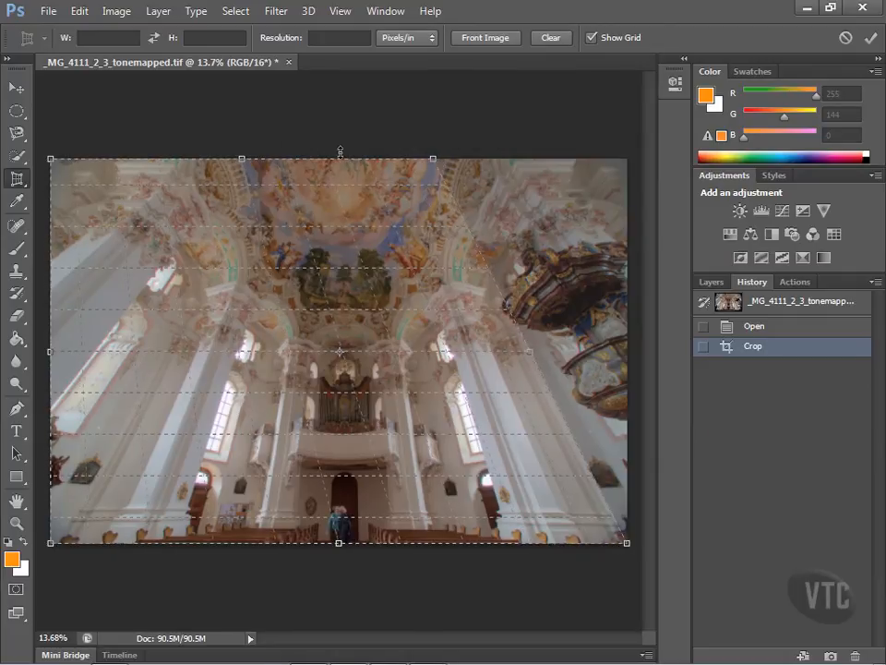
drag(52, 162, 260, 161)
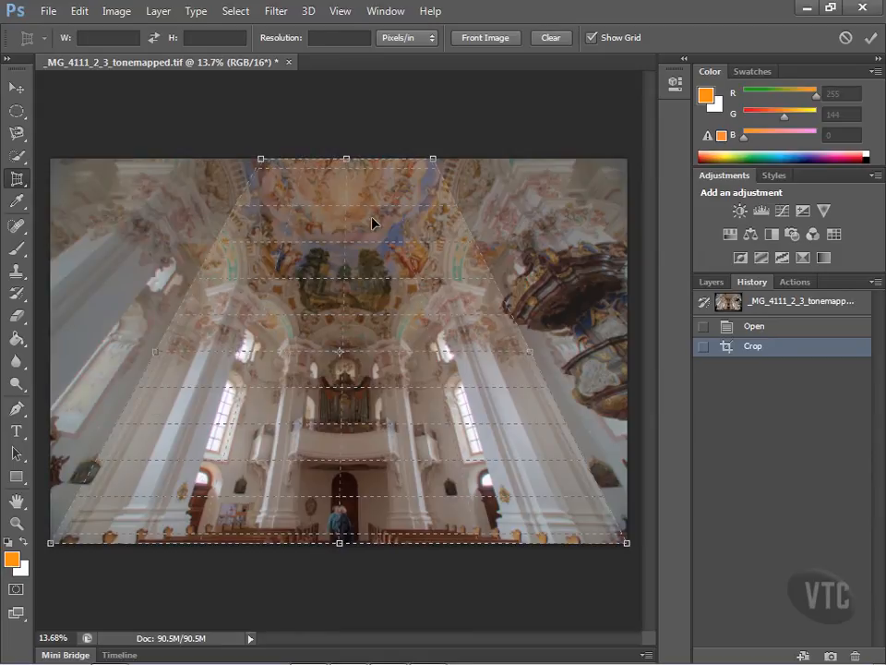
key(Return)
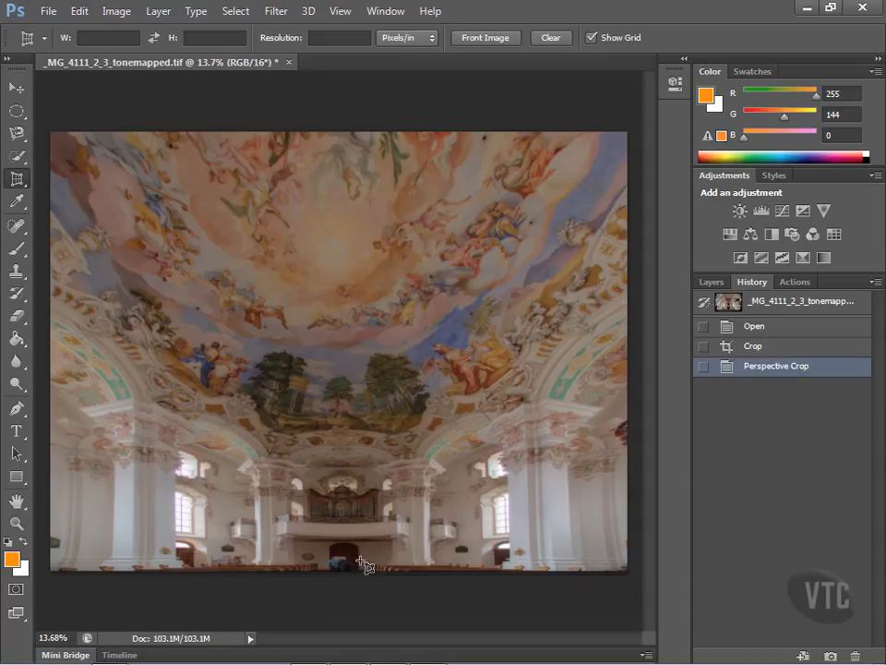
Undo the perspective crop, returning the photo to its regular cropped state in full view
click(786, 329)
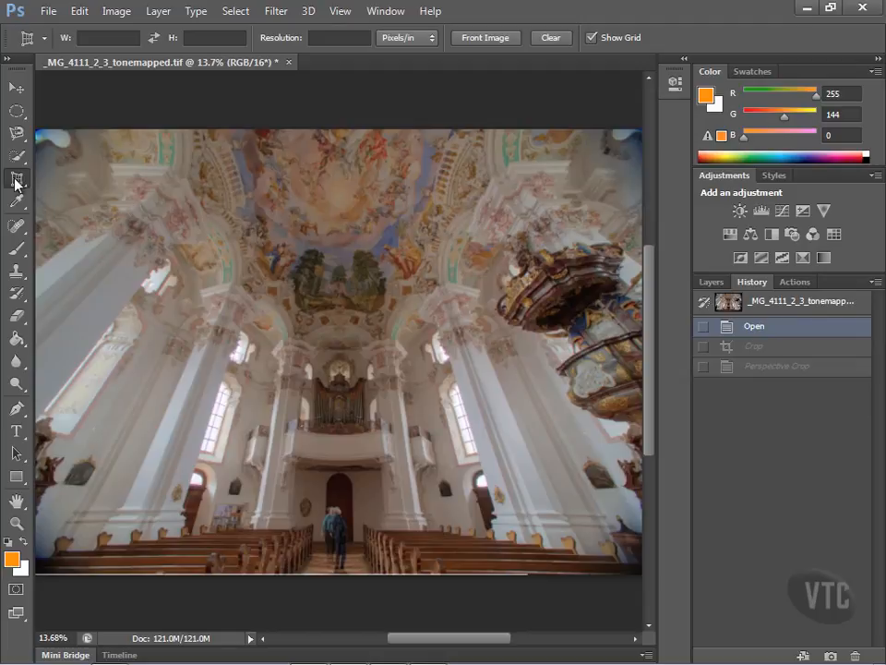
drag(44, 137, 640, 573)
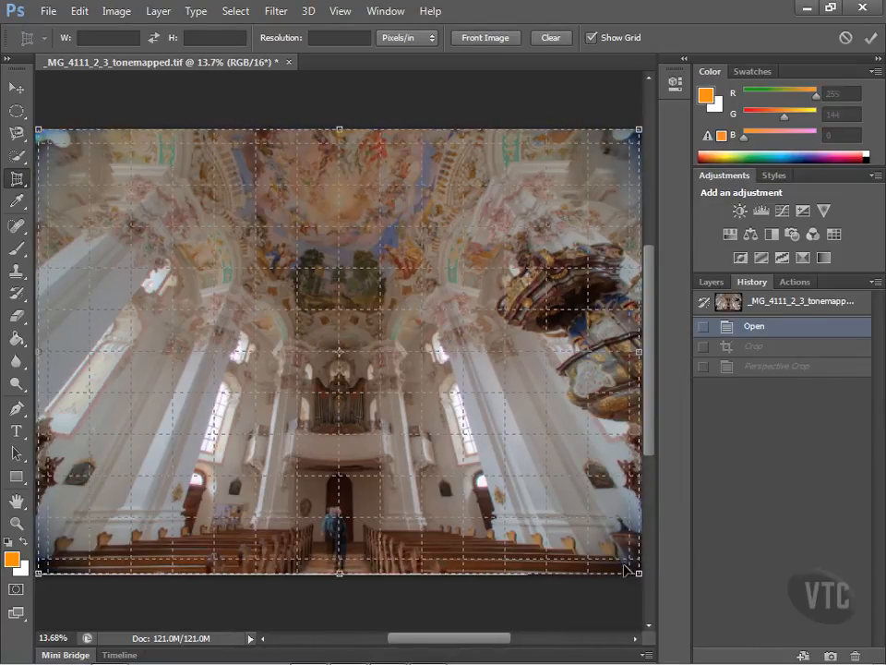
click(340, 17)
click(378, 171)
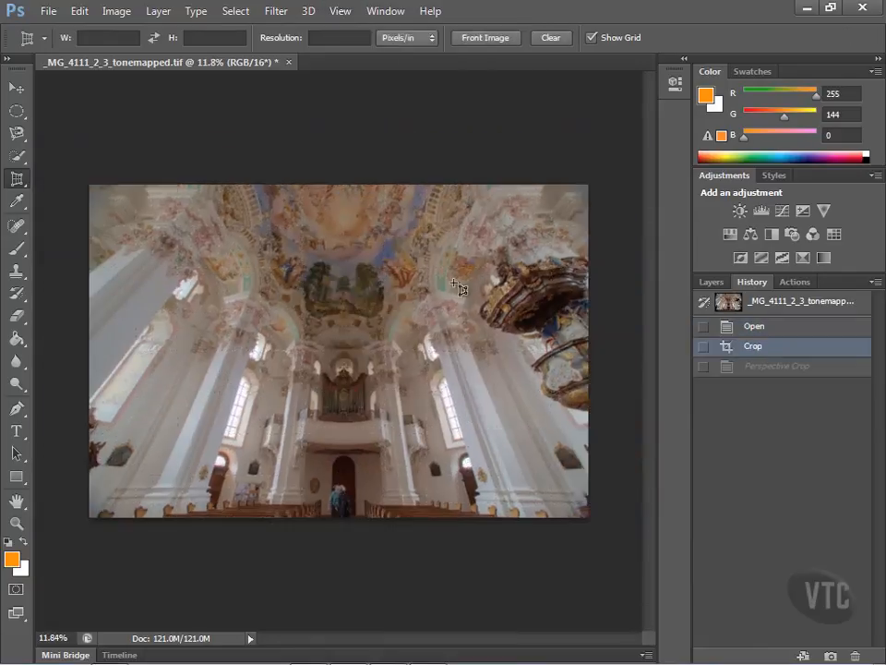
Try a perspective crop from the ceiling's painted trees down to the pews, with the upper corners drawn in along the columns, and undo it
drag(90, 188, 588, 516)
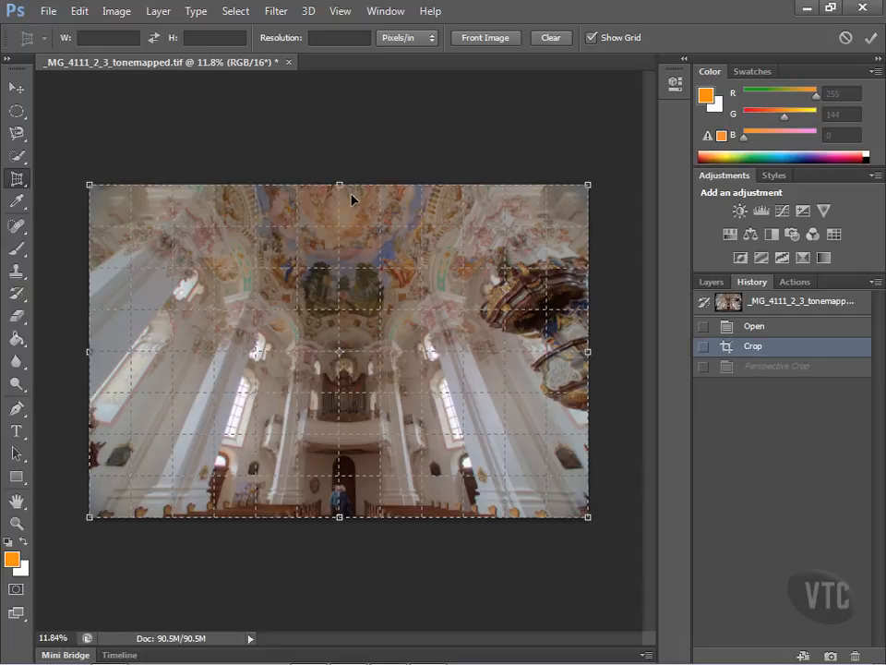
drag(340, 184, 340, 284)
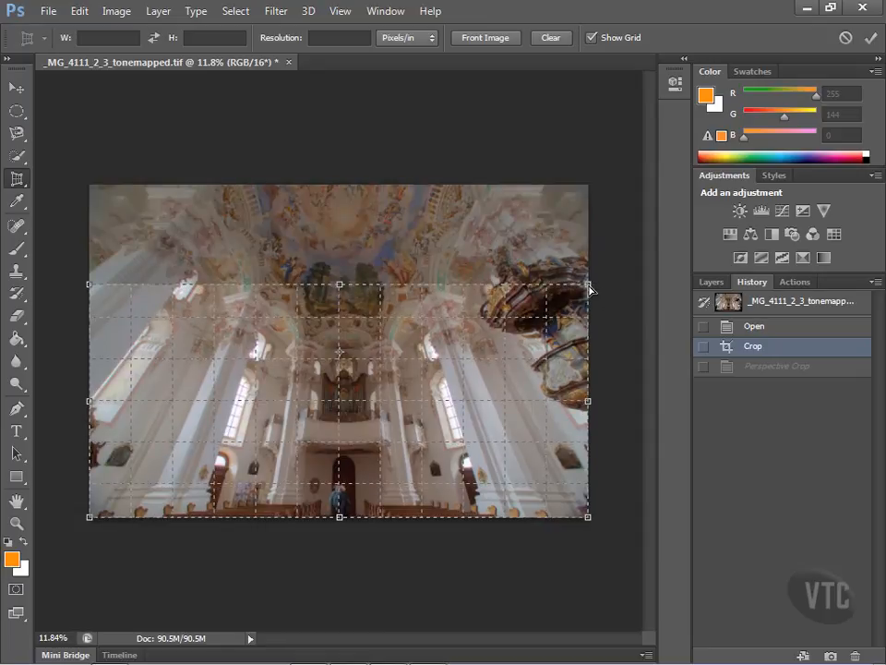
drag(591, 290, 480, 310)
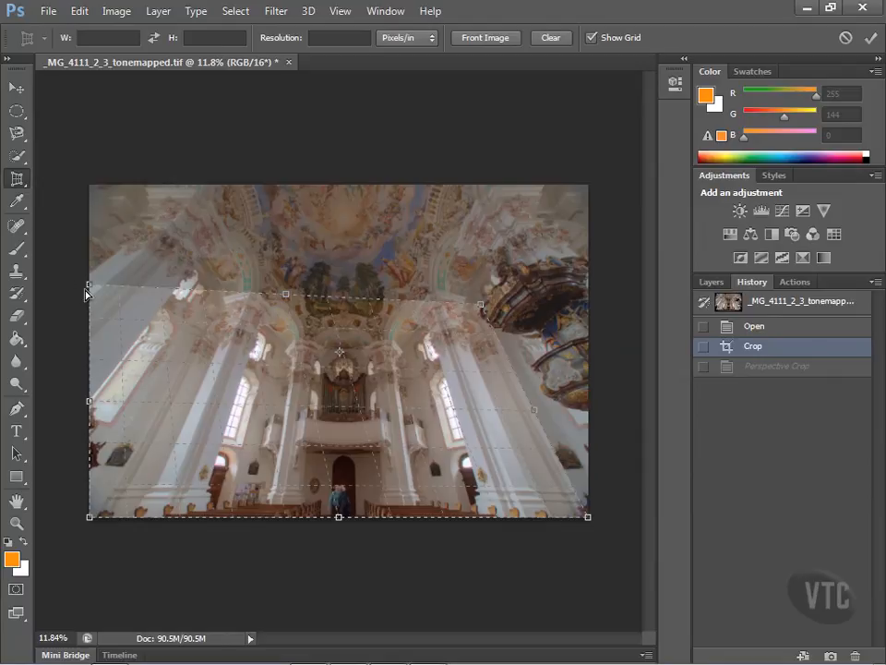
drag(482, 306, 470, 288)
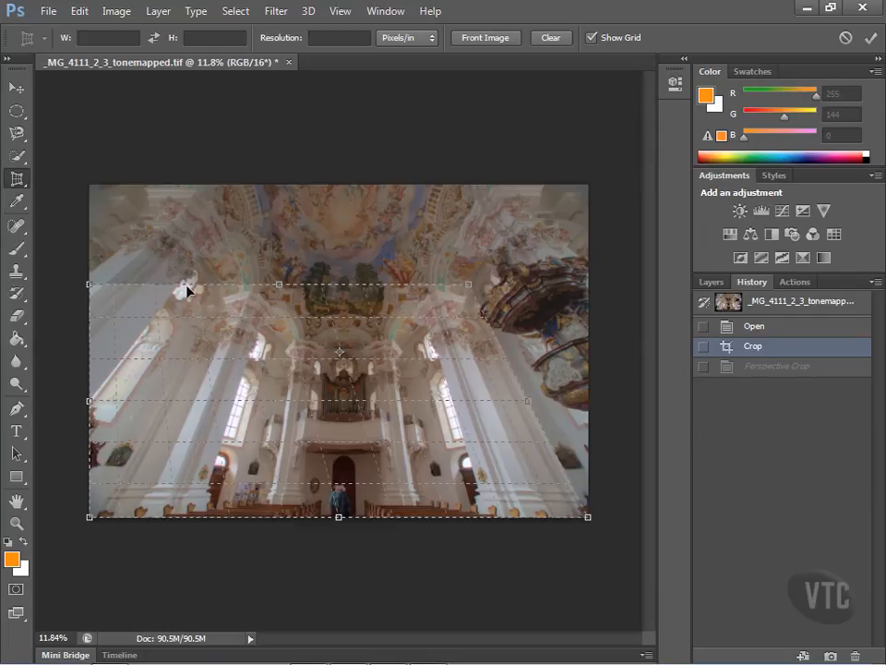
drag(90, 287, 222, 290)
double_click(437, 384)
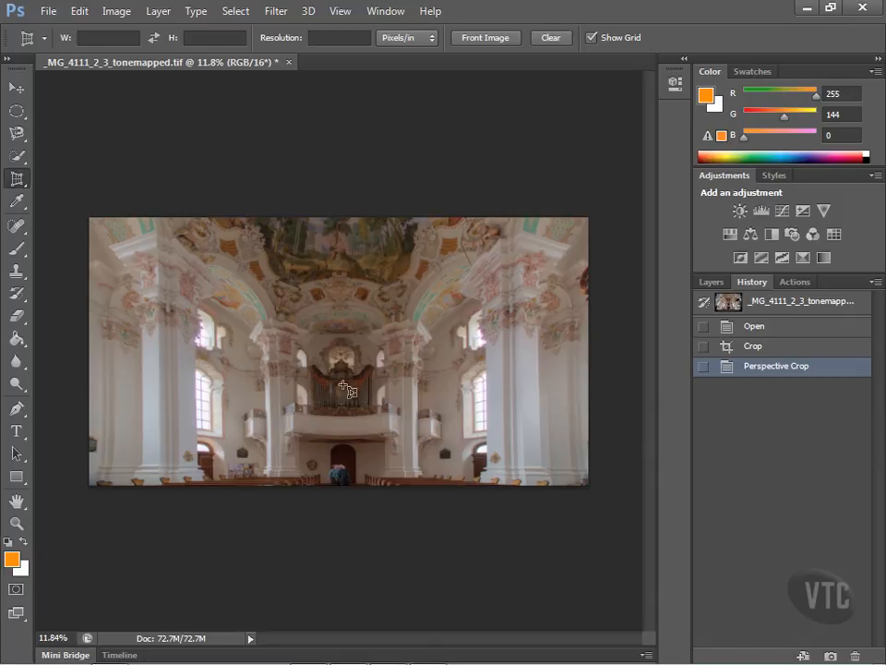
click(753, 345)
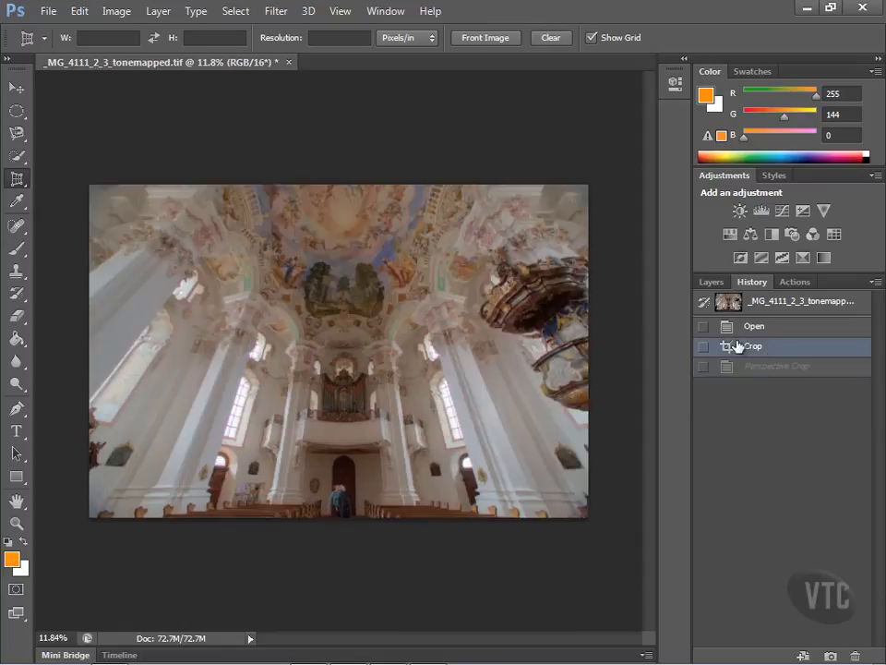
Draw a perspective crop frame over the image and shrink it to the area from the organ's top to the pews, trimming both sides
drag(92, 188, 591, 523)
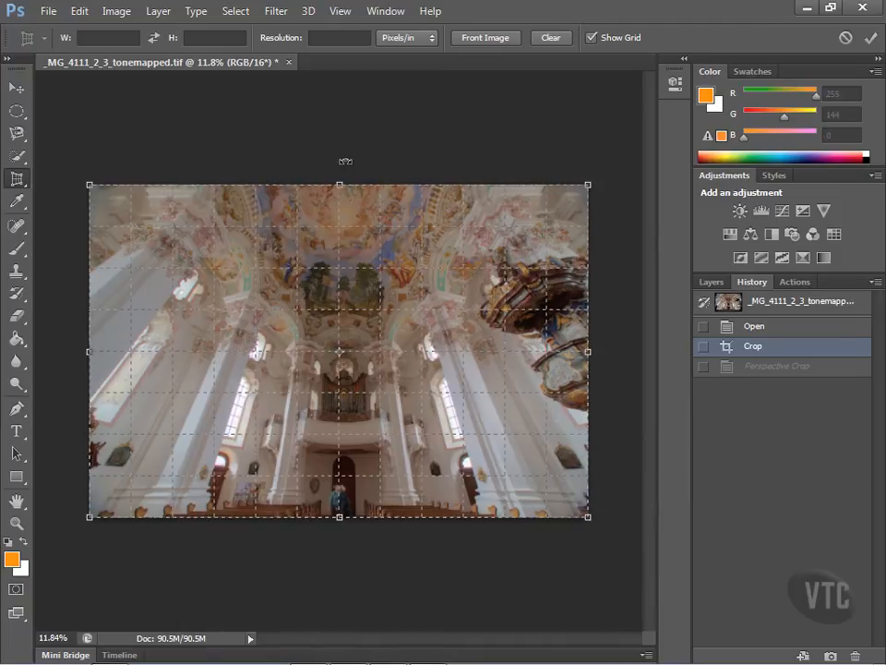
drag(340, 183, 341, 359)
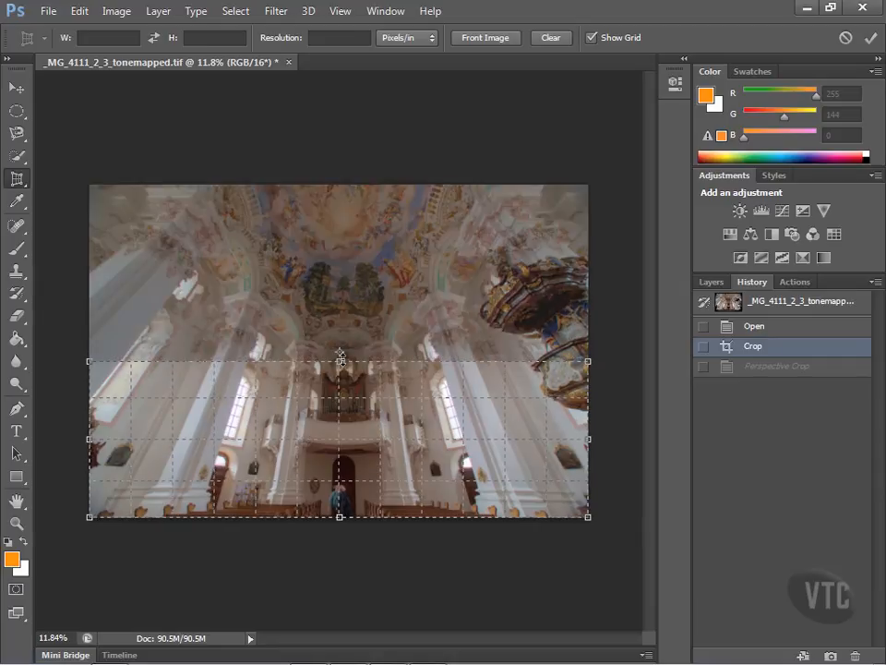
drag(90, 439, 143, 439)
drag(595, 425, 540, 445)
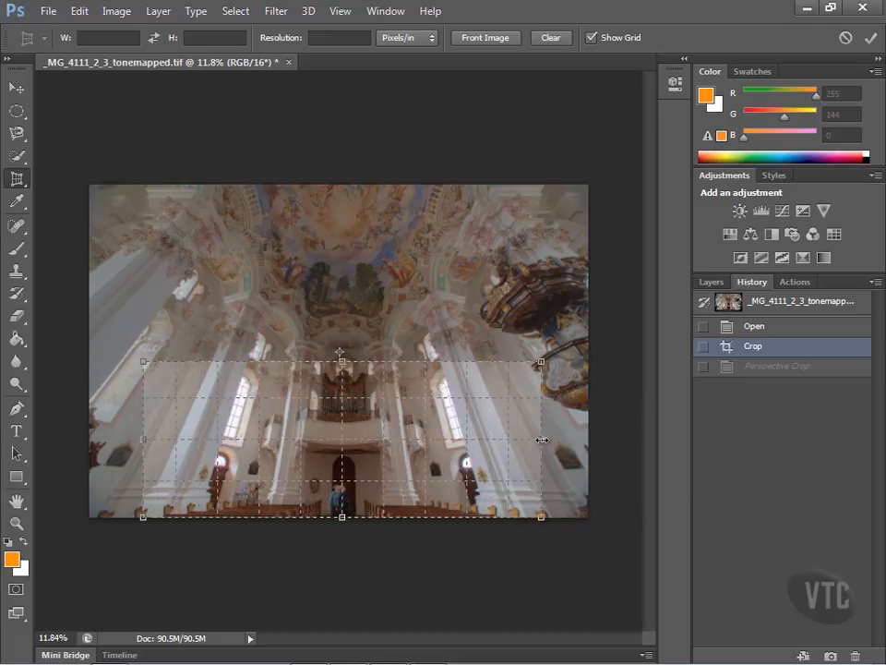
Pull the frame's upper corners inward to match the columns' slant, apply the perspective crop and fit the result on screen
drag(541, 361, 472, 360)
drag(143, 366, 211, 362)
double_click(321, 415)
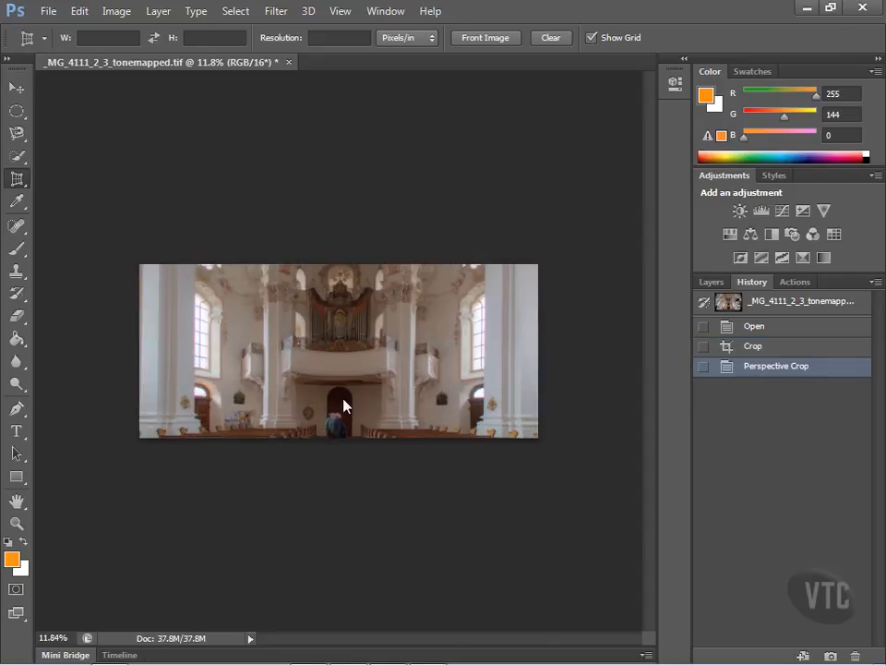
click(342, 12)
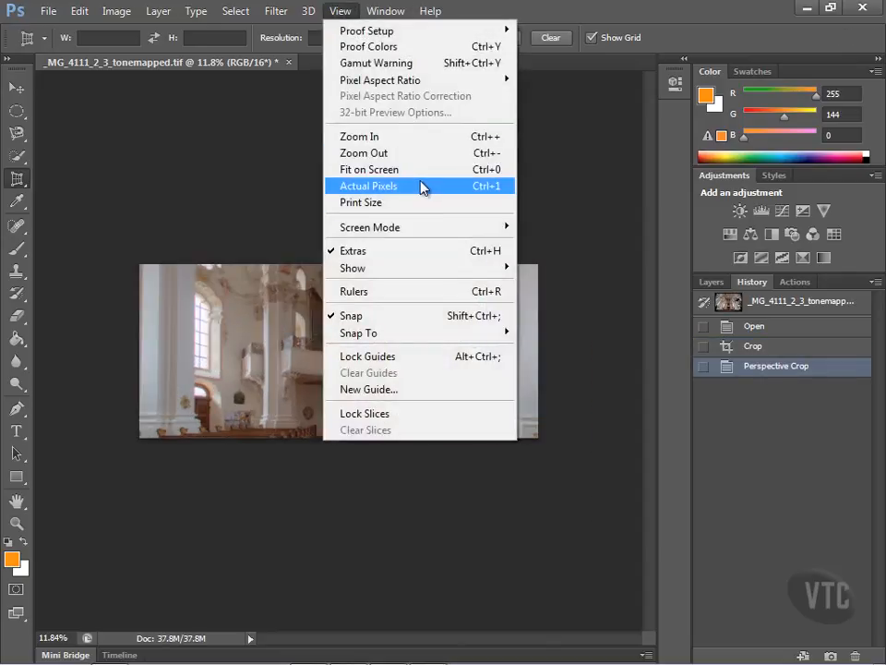
click(416, 169)
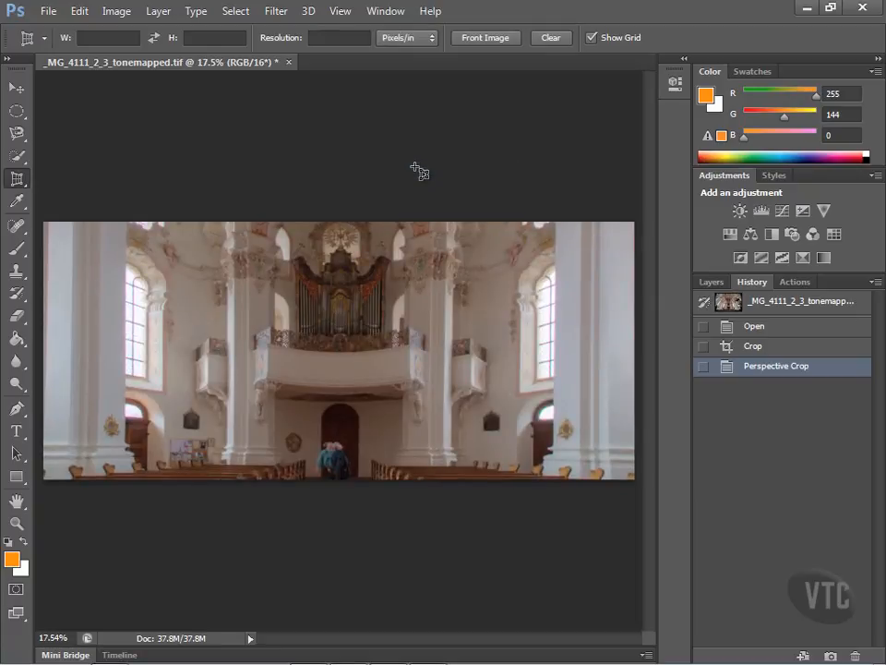